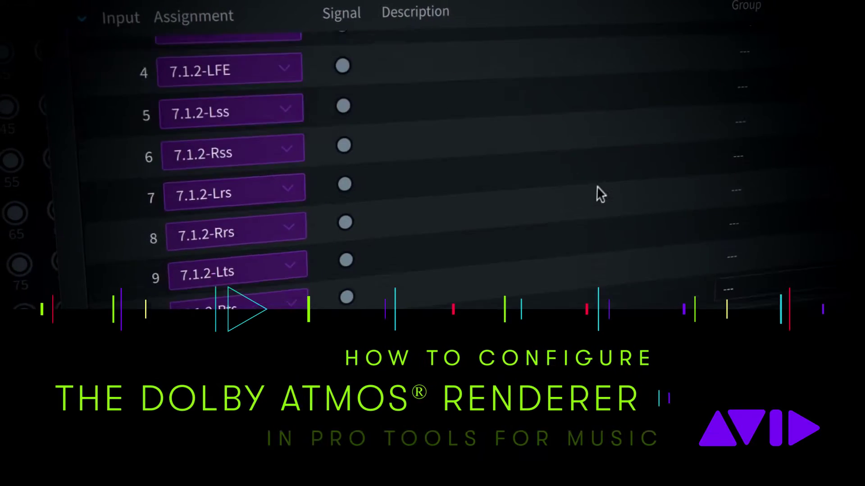
Orbit the 3D room view, switch monitoring to 5.1, then reopen the list to return to 7.1.4
{"action": "scroll", "coordinate": [596, 194], "scroll_direction": "down", "scroll_amount": 10}
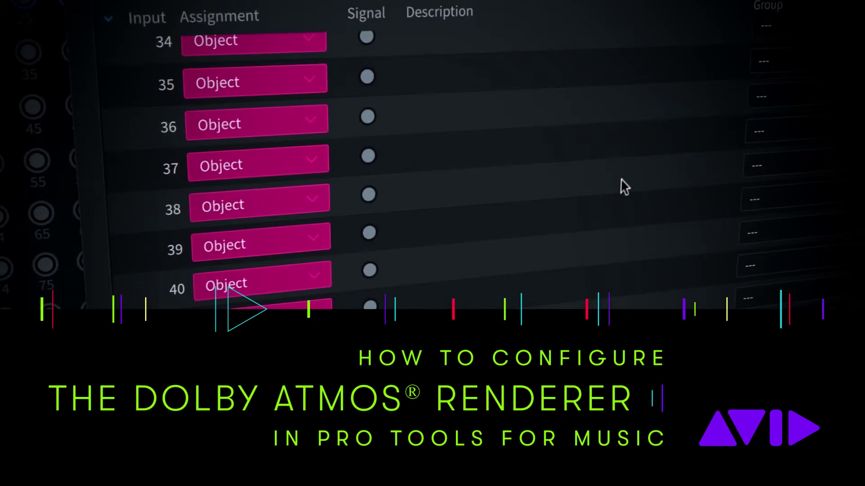
{"action": "scroll", "coordinate": [622, 180], "scroll_direction": "down", "scroll_amount": 3}
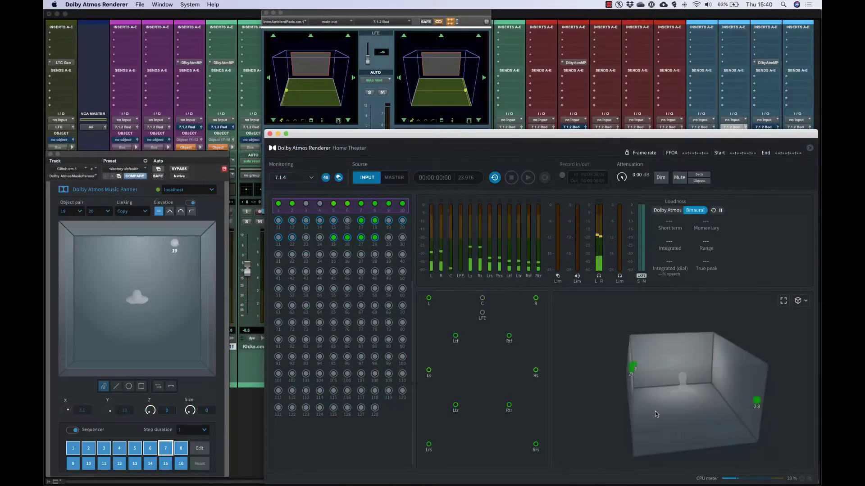
{"action": "left_click_drag", "start_coordinate": [660, 413], "coordinate": [834, 355]}
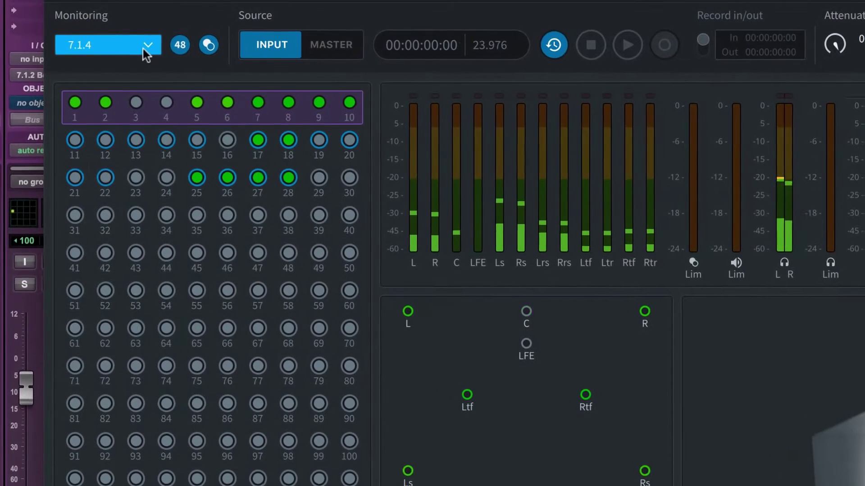
{"action": "left_click", "coordinate": [118, 57]}
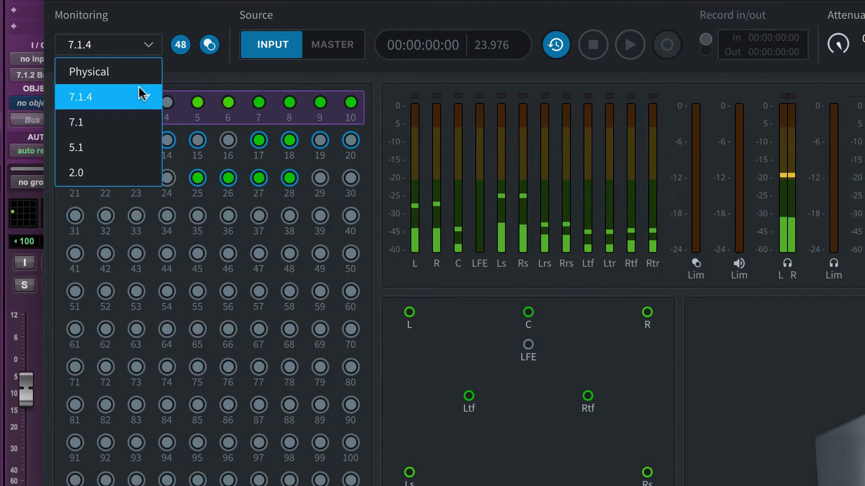
{"action": "left_click", "coordinate": [135, 145]}
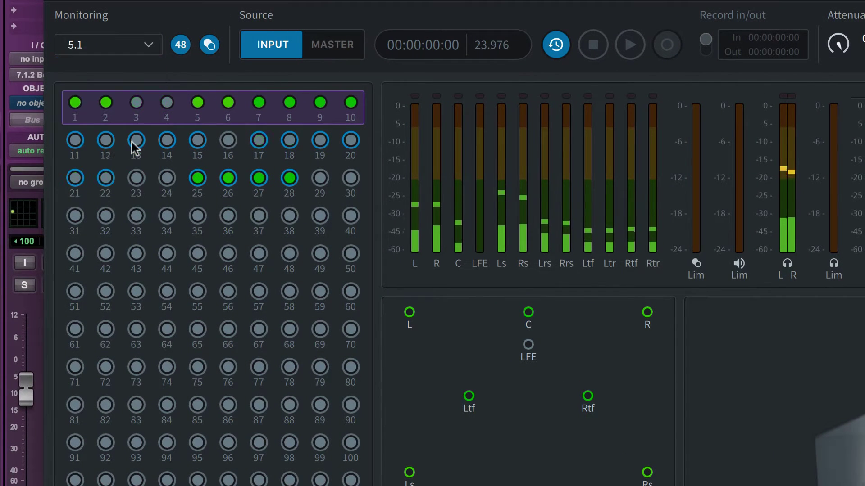
{"action": "left_click", "coordinate": [131, 54]}
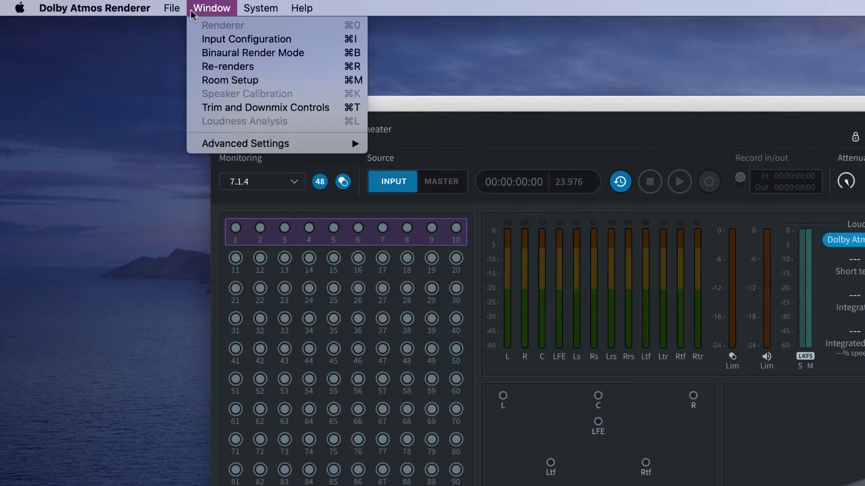
In Preferences, use Dolby Audio Bridge input, HD Native Thunderbolt output, and enable Binaural headphone processing
{"action": "mouse_move", "coordinate": [158, 7]}
{"action": "left_click", "coordinate": [117, 49]}
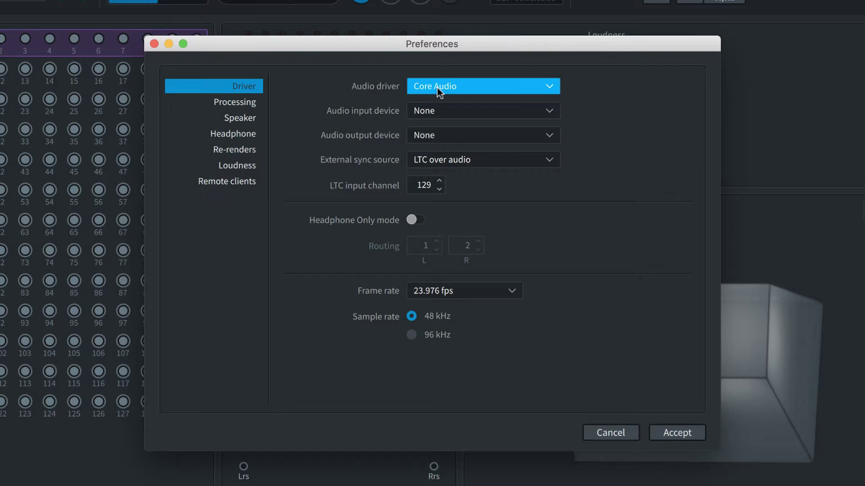
{"action": "left_click", "coordinate": [457, 110]}
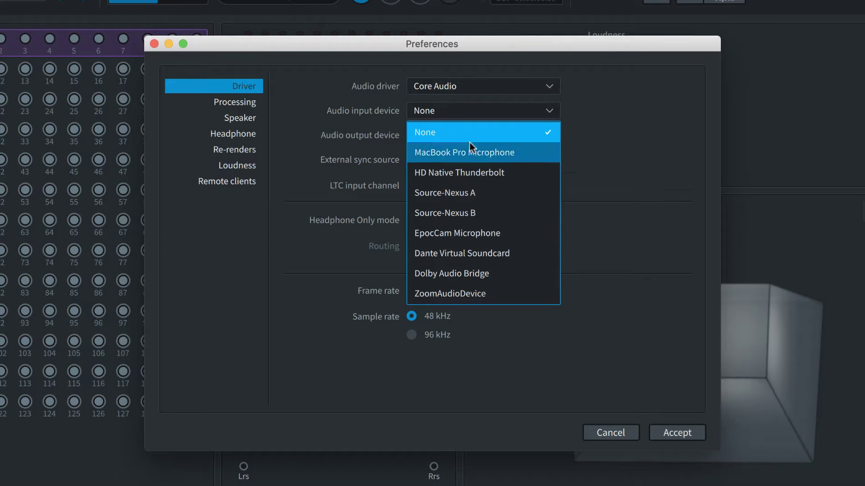
{"action": "left_click", "coordinate": [487, 272]}
{"action": "left_click", "coordinate": [427, 138]}
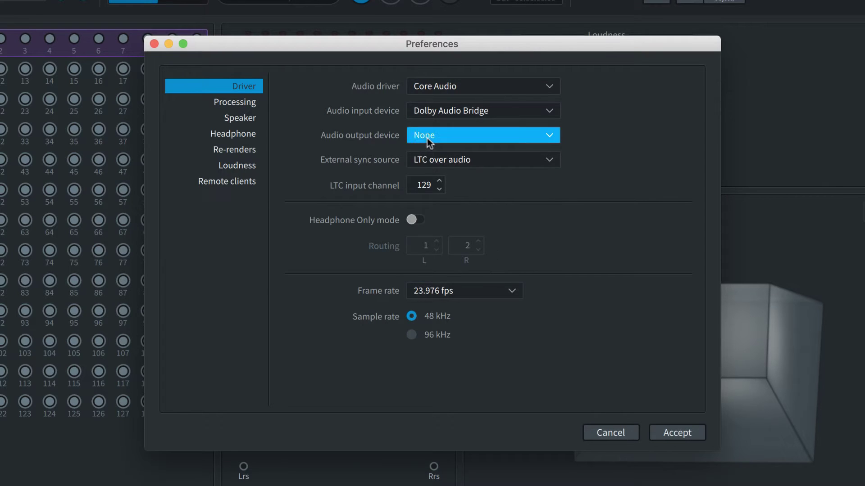
{"action": "left_click", "coordinate": [470, 198]}
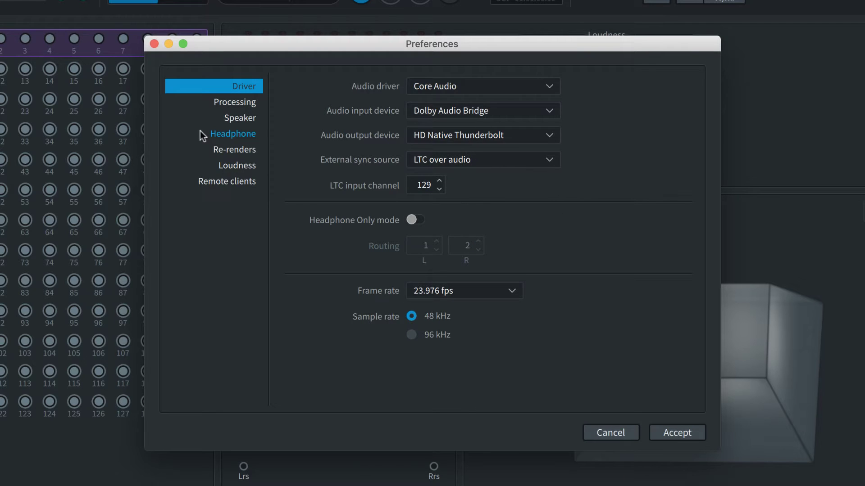
{"action": "left_click", "coordinate": [211, 134]}
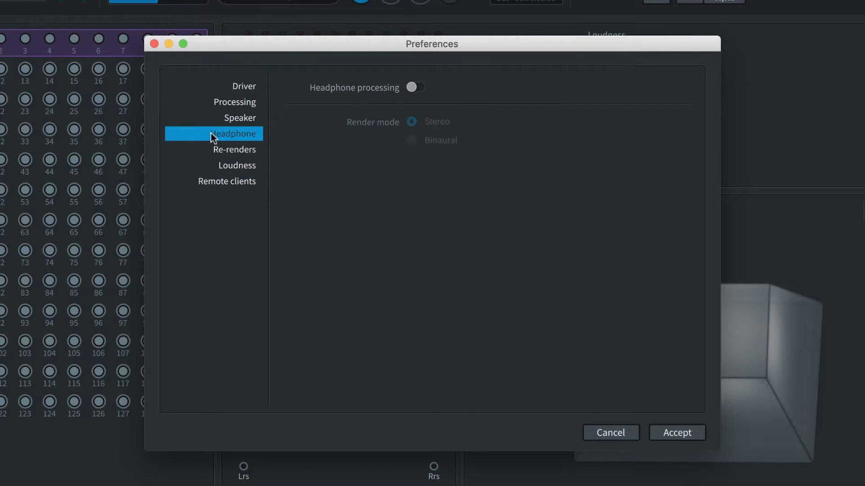
{"action": "left_click", "coordinate": [416, 88]}
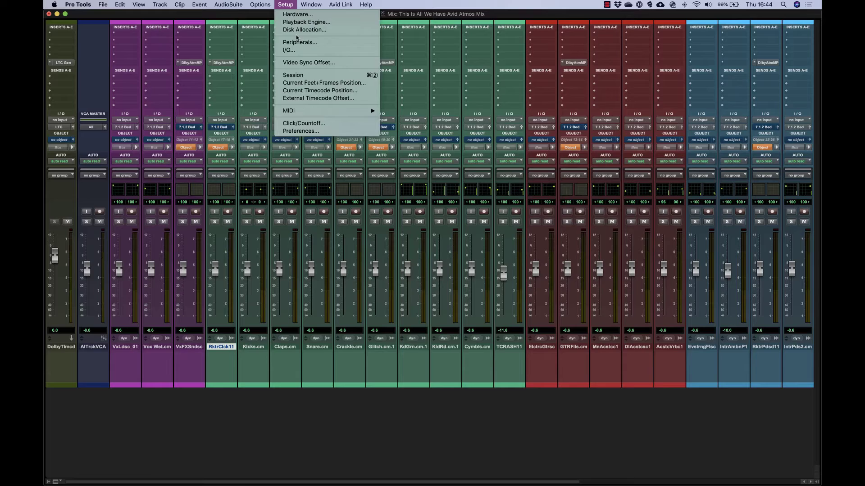
Enable the Dolby Atmos peripheral in Pro Tools with the local Mac as RMU host
{"action": "left_click", "coordinate": [298, 42]}
{"action": "left_click", "coordinate": [564, 95]}
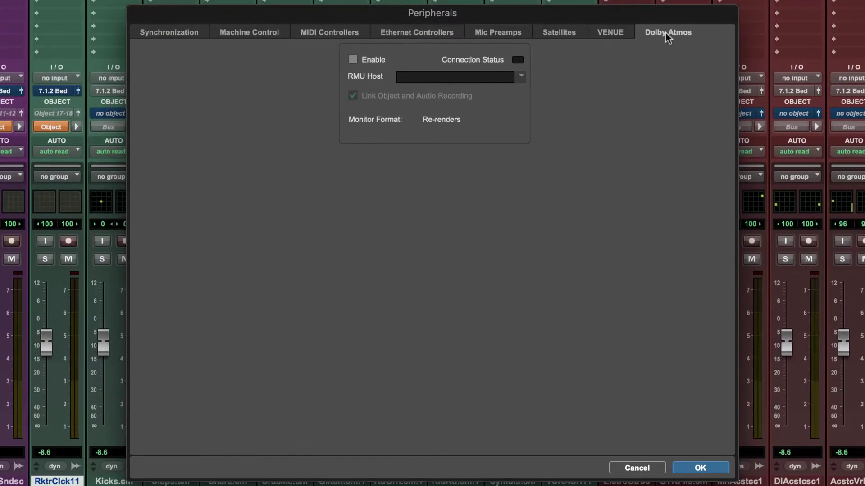
{"action": "left_click", "coordinate": [358, 59]}
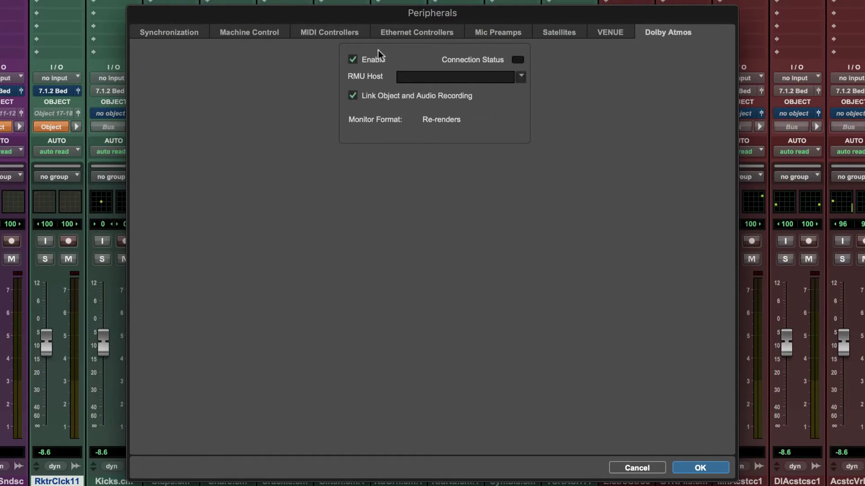
{"action": "left_click", "coordinate": [518, 77]}
{"action": "left_click", "coordinate": [577, 83]}
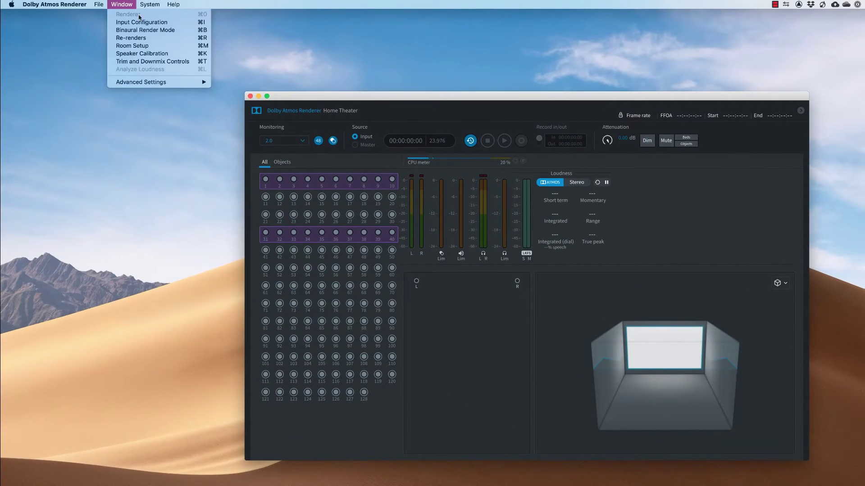
In Room Setup, add Lw and Rw wide speakers, select the 5.1 monitoring layout, and review routing
{"action": "left_click", "coordinate": [128, 46]}
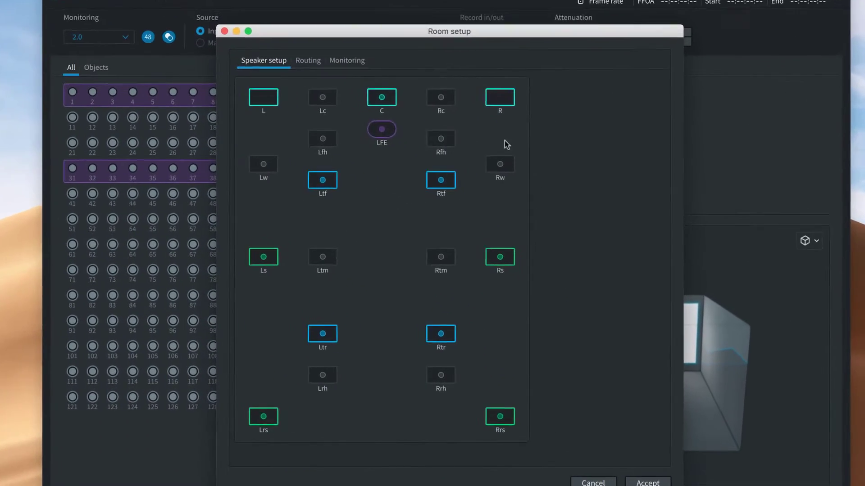
{"action": "left_click", "coordinate": [397, 230]}
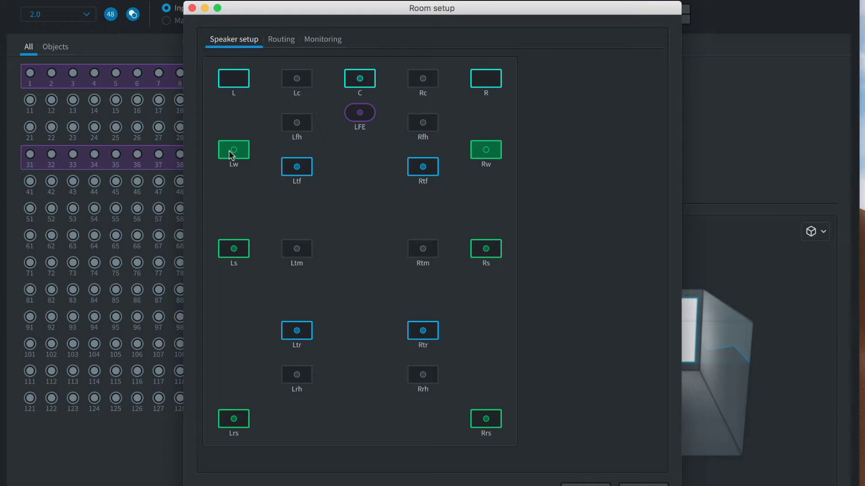
{"action": "left_click", "coordinate": [322, 40]}
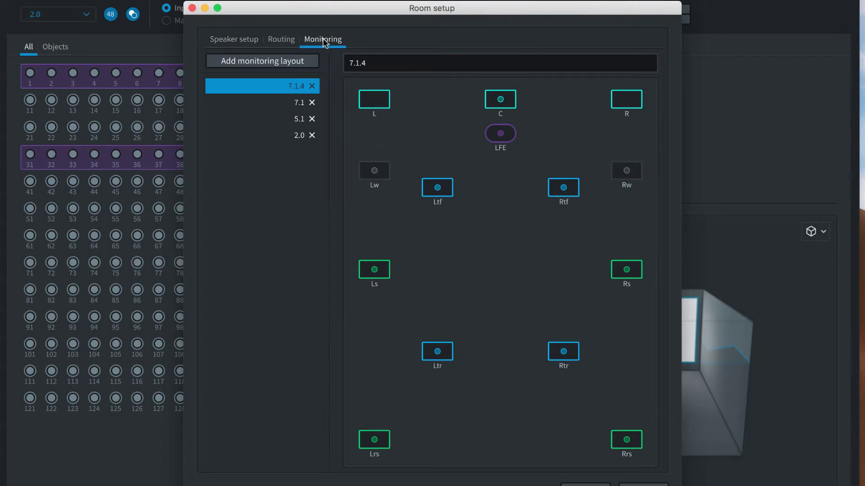
{"action": "left_click", "coordinate": [301, 118]}
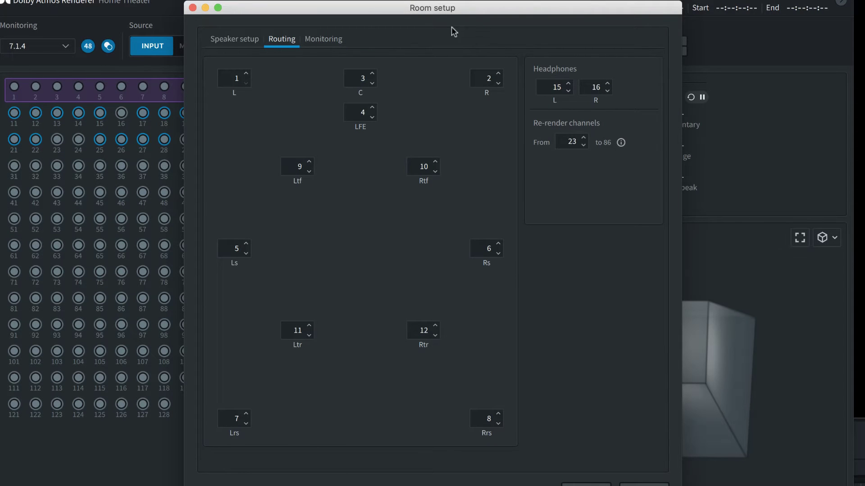
{"action": "left_click", "coordinate": [559, 87]}
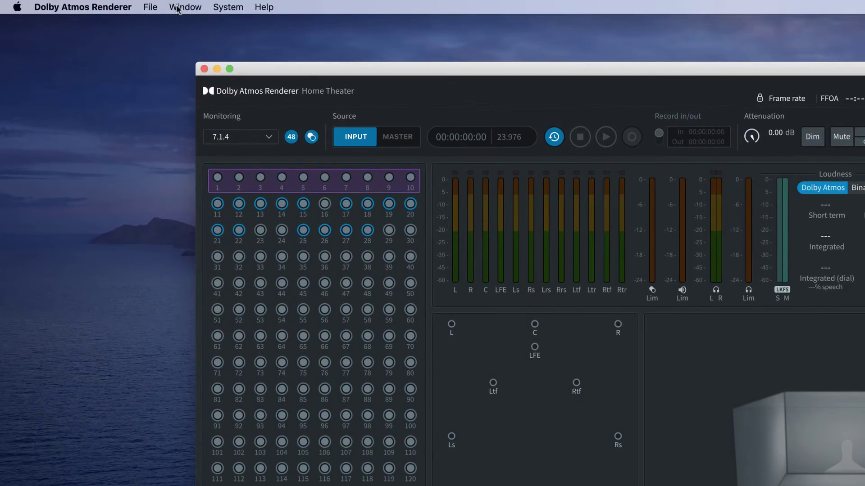
Review the input configuration (inputs 1–10 as 7.1.2 bed, 11 onward objects) and accept it
{"action": "left_click", "coordinate": [132, 5]}
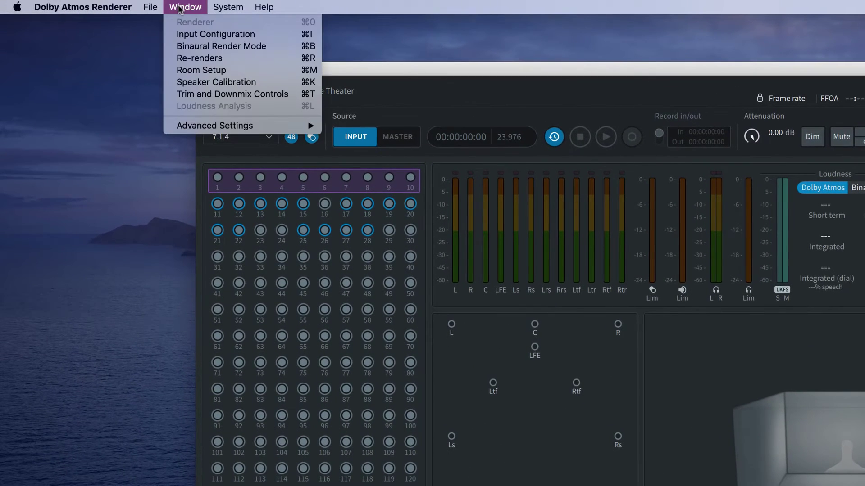
{"action": "left_click", "coordinate": [198, 34]}
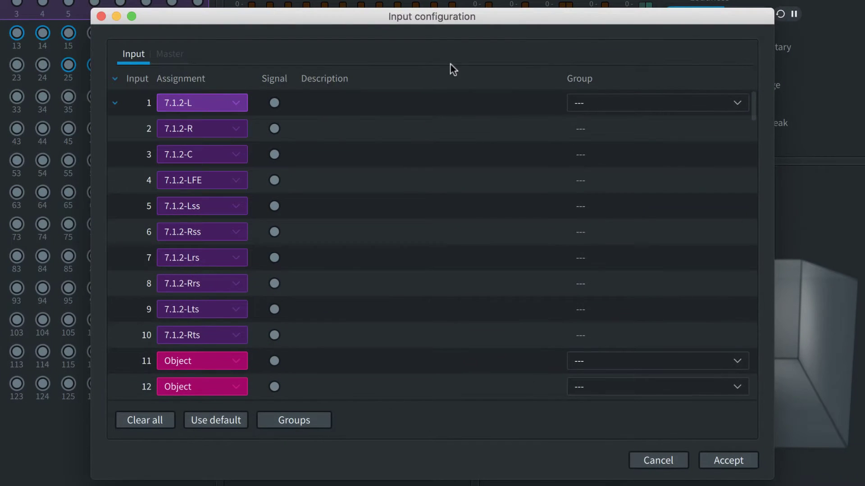
{"action": "scroll", "coordinate": [459, 203], "scroll_direction": "down", "scroll_amount": 10}
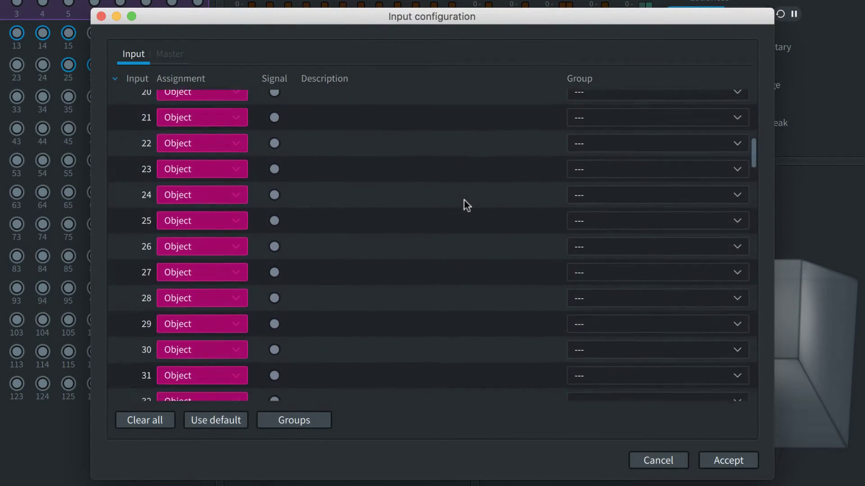
{"action": "scroll", "coordinate": [464, 200], "scroll_direction": "down", "scroll_amount": 9}
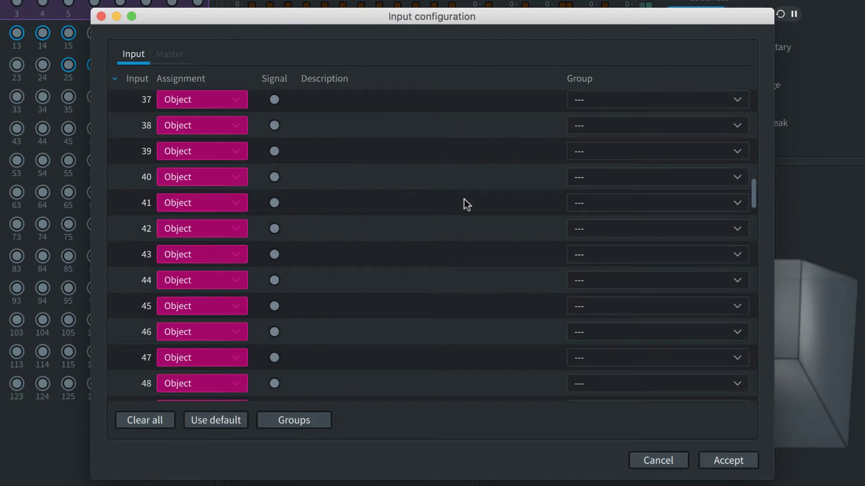
{"action": "scroll", "coordinate": [464, 200], "scroll_direction": "down", "scroll_amount": 4}
{"action": "scroll", "coordinate": [464, 200], "scroll_direction": "up", "scroll_amount": 12}
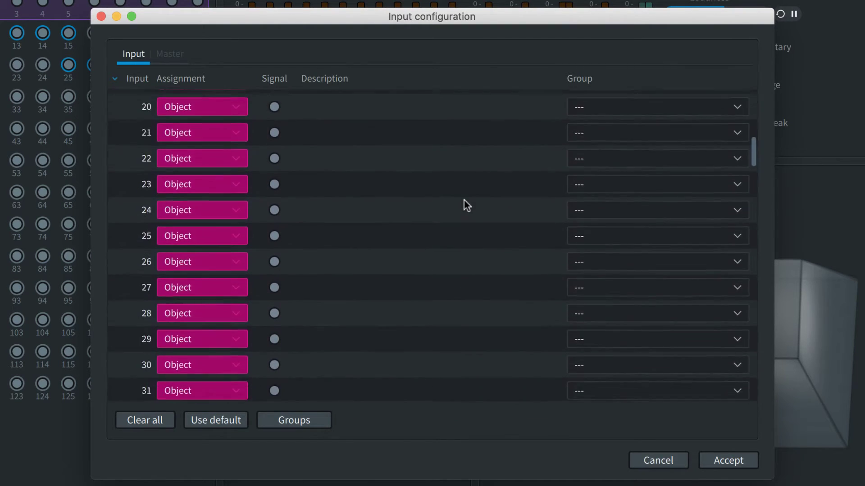
{"action": "scroll", "coordinate": [463, 200], "scroll_direction": "up", "scroll_amount": 10}
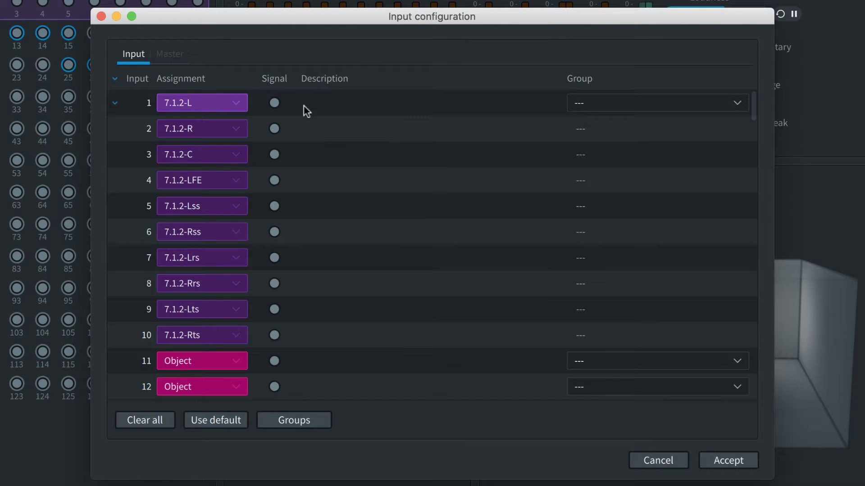
{"action": "scroll", "coordinate": [450, 251], "scroll_direction": "down", "scroll_amount": 5}
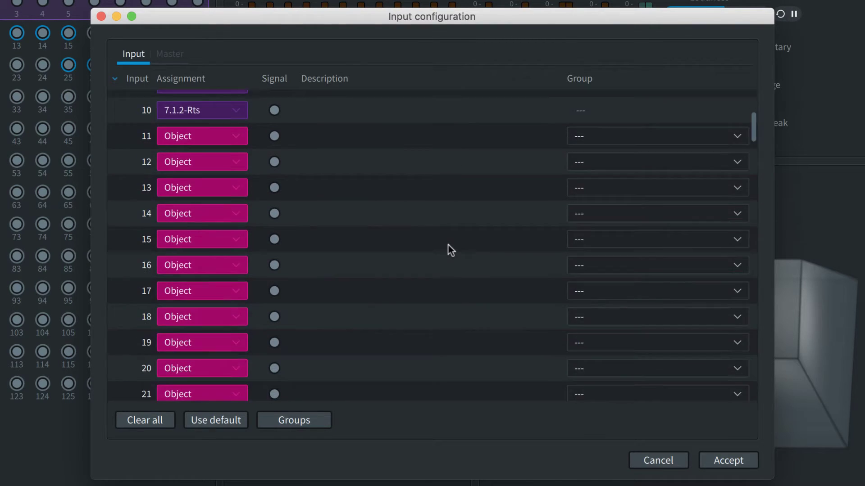
{"action": "left_click", "coordinate": [725, 462]}
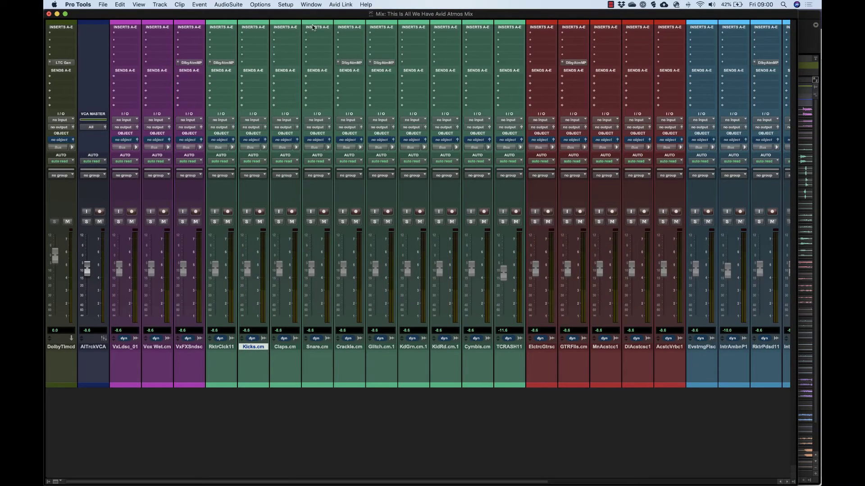
In I/O Setup's Bus tab, apply the Use Dolby Atmos Renderer default bus paths
{"action": "left_click", "coordinate": [287, 5]}
{"action": "left_click", "coordinate": [304, 49]}
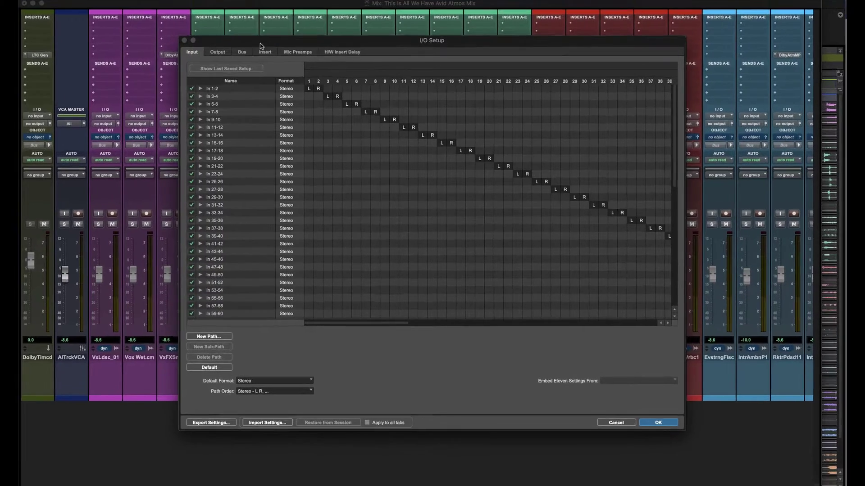
{"action": "left_click", "coordinate": [240, 53]}
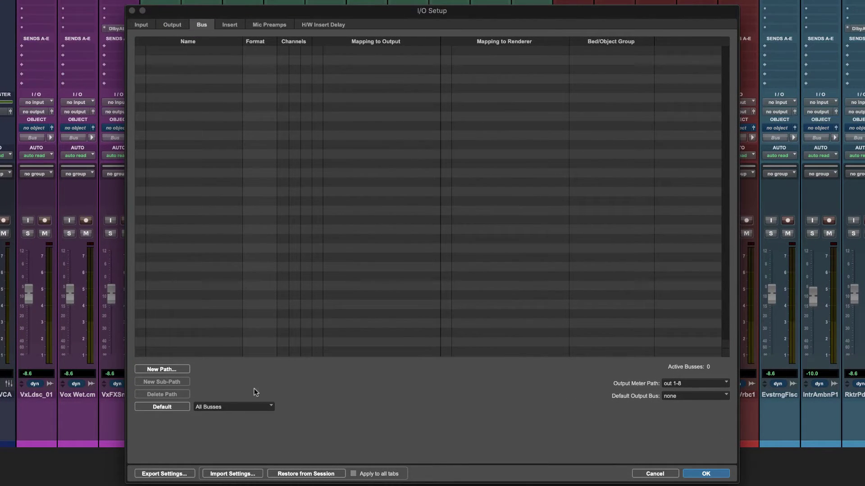
{"action": "left_click", "coordinate": [252, 407]}
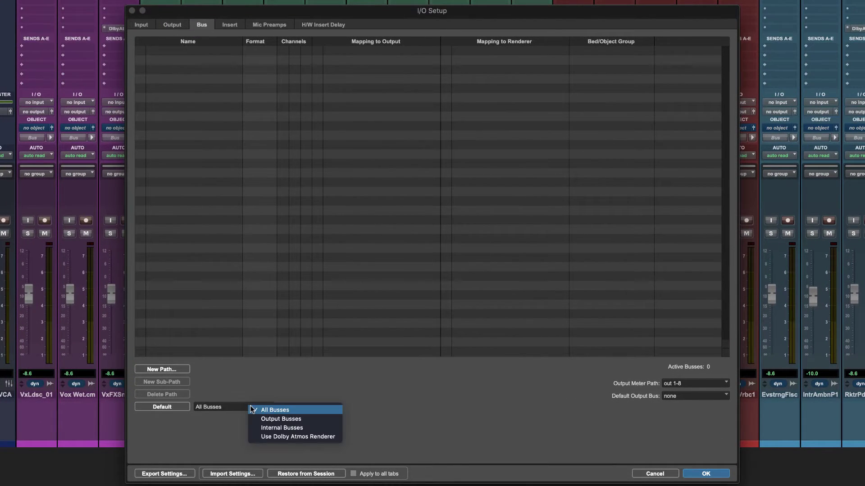
{"action": "left_click", "coordinate": [285, 436]}
{"action": "left_click", "coordinate": [172, 407]}
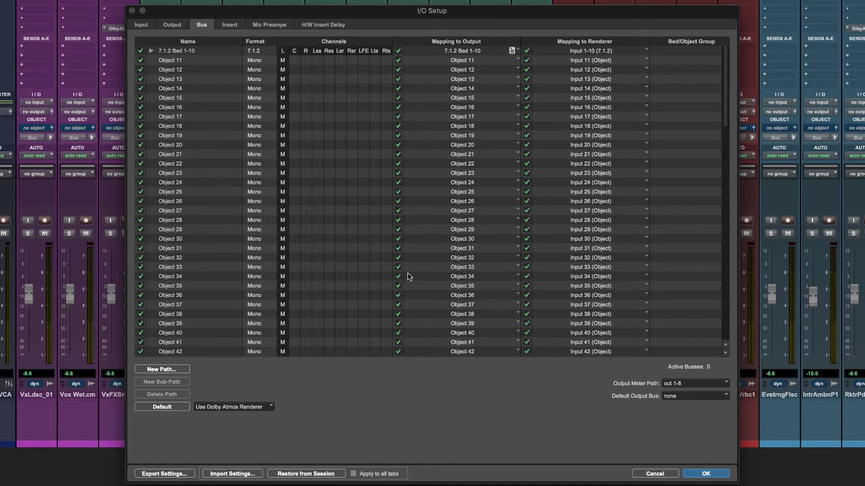
Delete the Object 11 through Object 128 bus paths, leaving only 7.1.2 Bed 1-10
{"action": "left_click", "coordinate": [184, 61]}
{"action": "scroll", "coordinate": [271, 268], "scroll_direction": "down", "scroll_amount": 15}
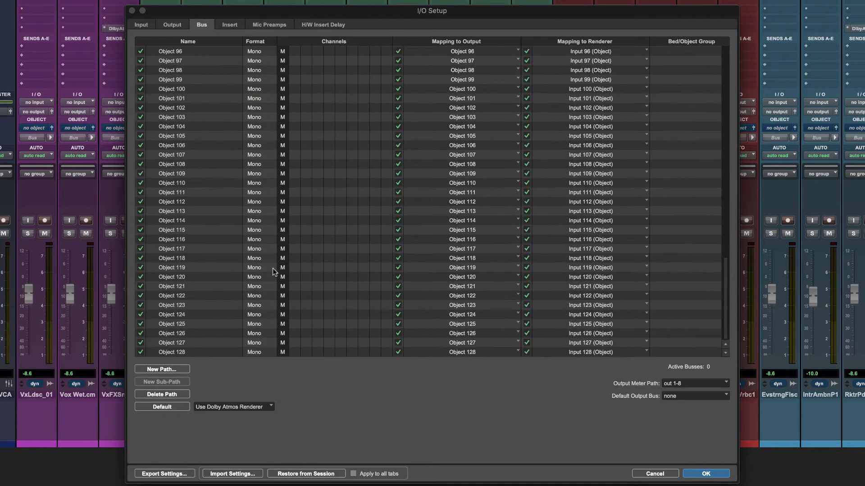
{"action": "left_click", "coordinate": [205, 352], "text": "shift"}
{"action": "left_click", "coordinate": [178, 395]}
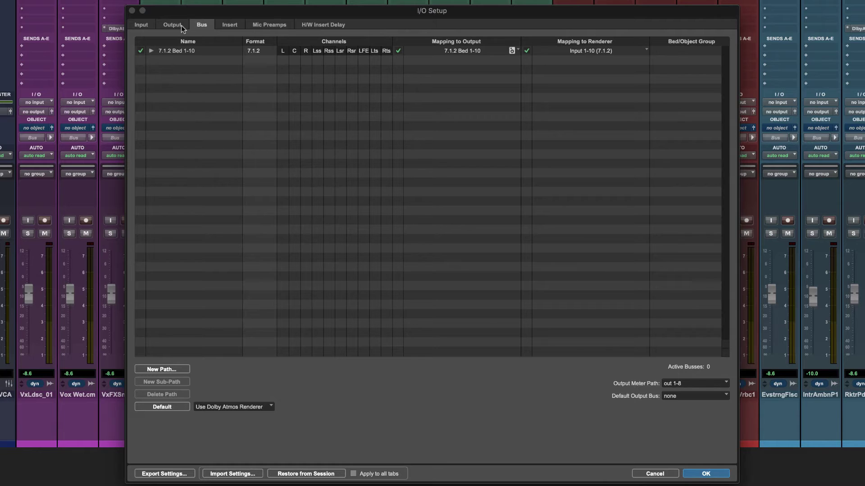
Delete the Object 11 through Object 128 output paths
{"action": "left_click", "coordinate": [179, 26]}
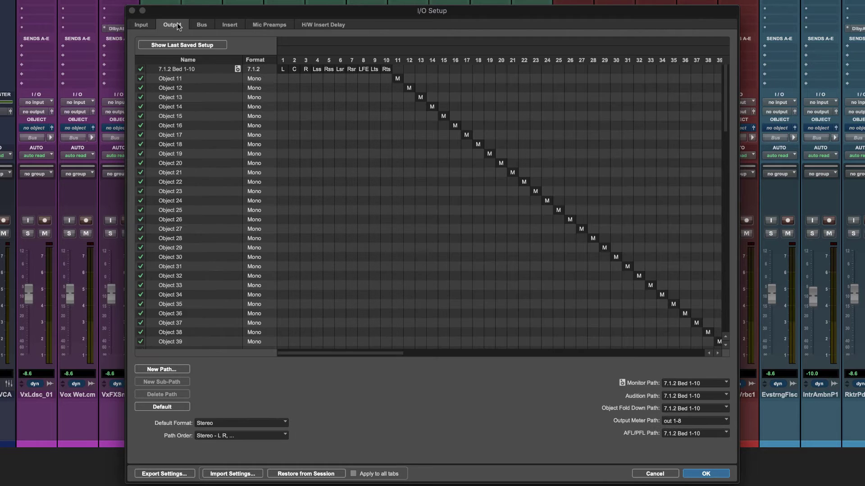
{"action": "left_click", "coordinate": [186, 78]}
{"action": "scroll", "coordinate": [209, 330], "scroll_direction": "down", "scroll_amount": 12}
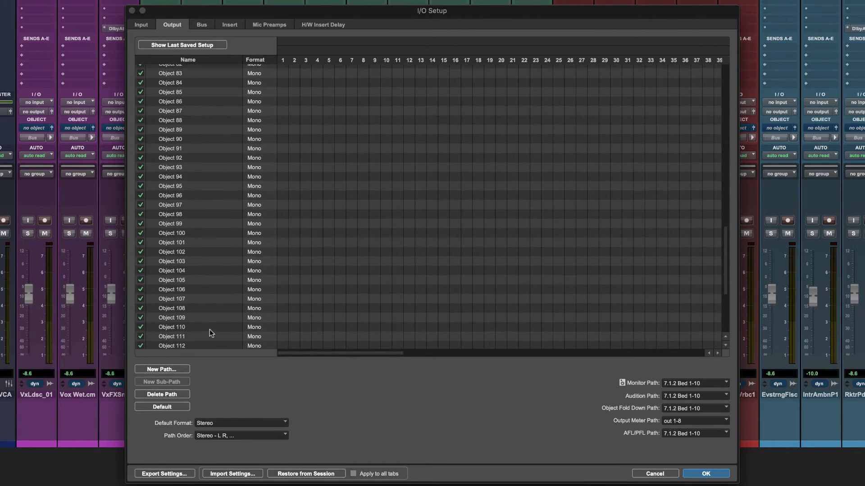
{"action": "scroll", "coordinate": [187, 337], "scroll_direction": "down", "scroll_amount": 5}
{"action": "left_click", "coordinate": [191, 344], "text": "shift"}
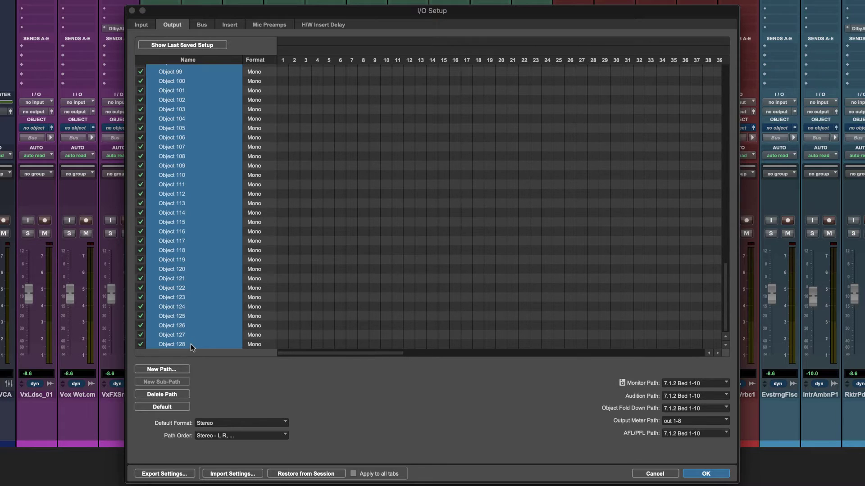
{"action": "left_click", "coordinate": [175, 394]}
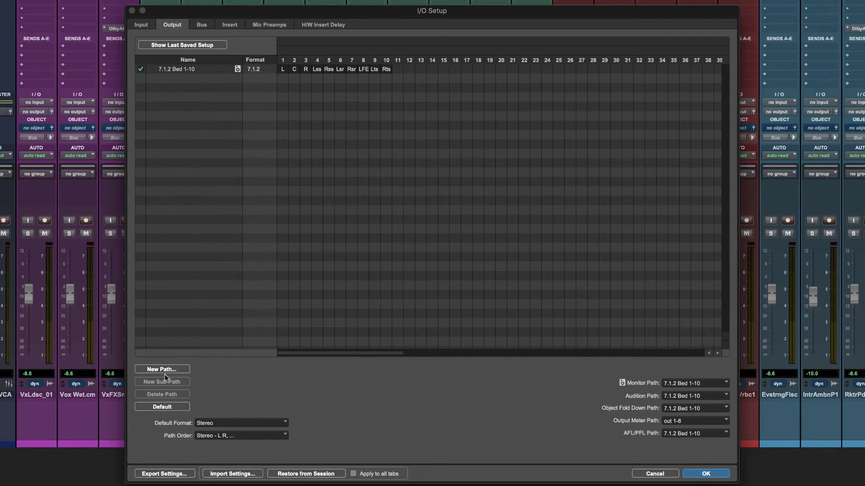
Create a new stereo output path named 'Object 11-12'
{"action": "left_click", "coordinate": [167, 369]}
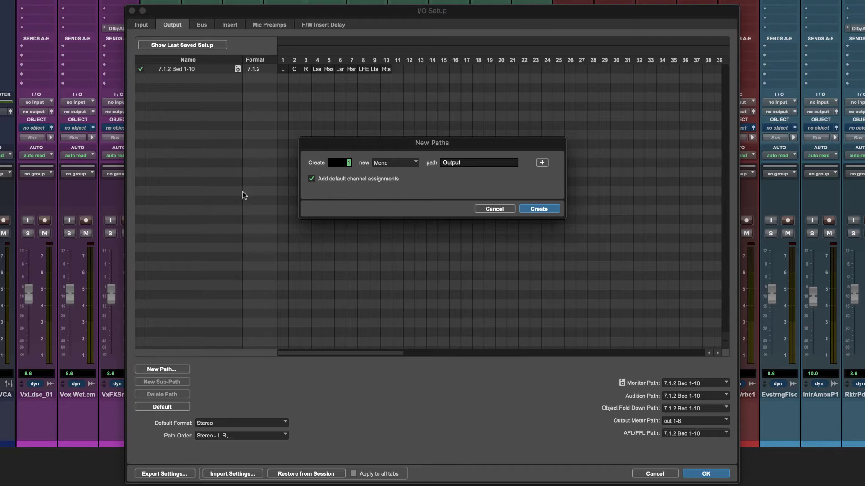
{"action": "left_click", "coordinate": [396, 163]}
{"action": "left_click", "coordinate": [399, 177]}
{"action": "left_click", "coordinate": [462, 164]}
{"action": "double_click", "coordinate": [462, 163]}
{"action": "type", "text": "Object 11-12"}
{"action": "left_click", "coordinate": [548, 209]}
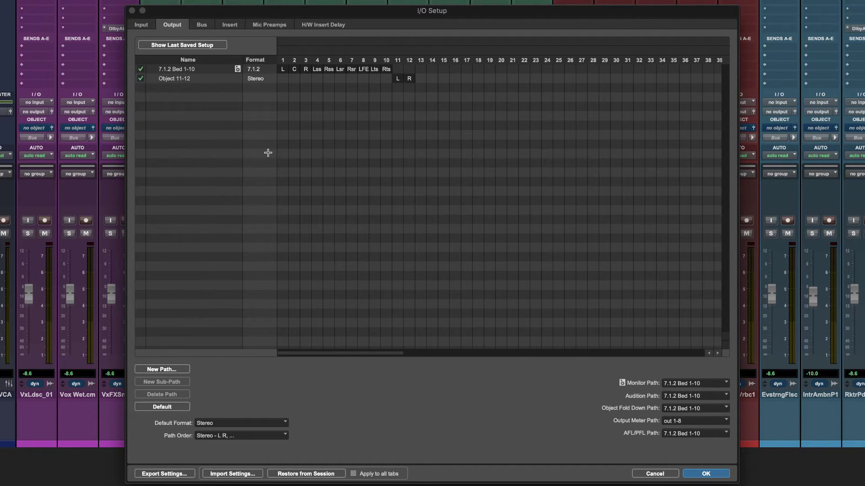
Expand the Object 11-12 bus and map Object 11 and 12 to renderer inputs 11 and 12
{"action": "left_click", "coordinate": [202, 25]}
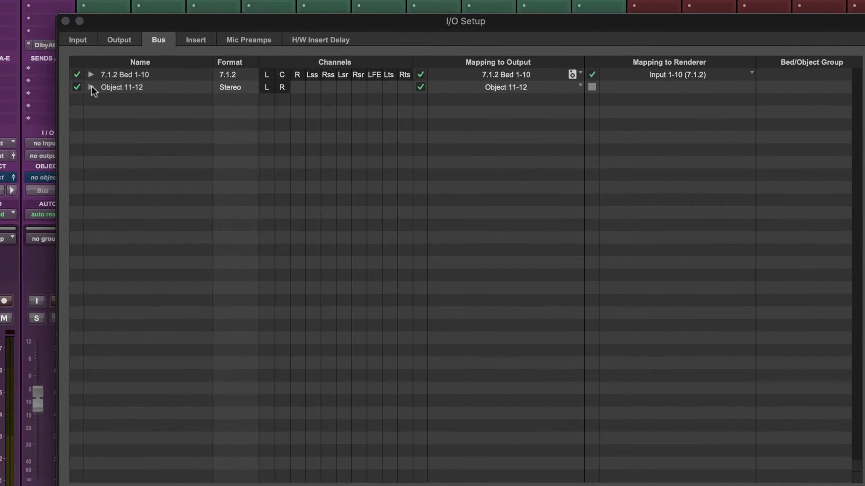
{"action": "left_click", "coordinate": [91, 87]}
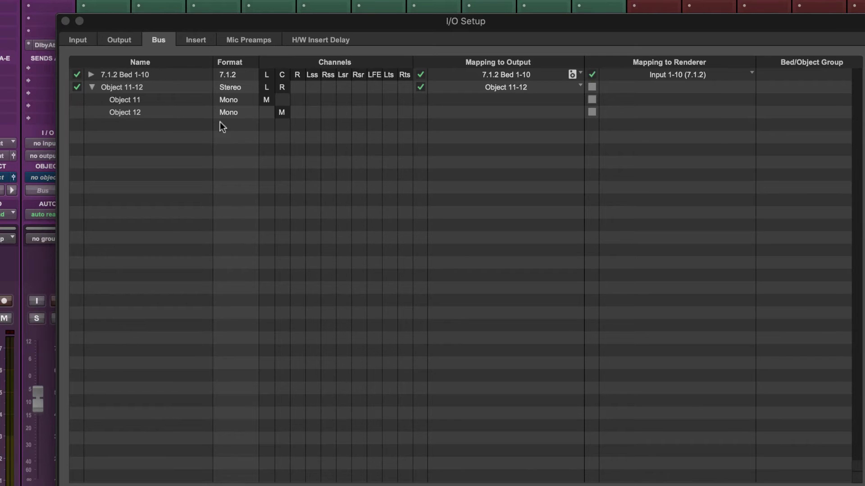
{"action": "left_click_drag", "start_coordinate": [593, 113], "coordinate": [593, 99]}
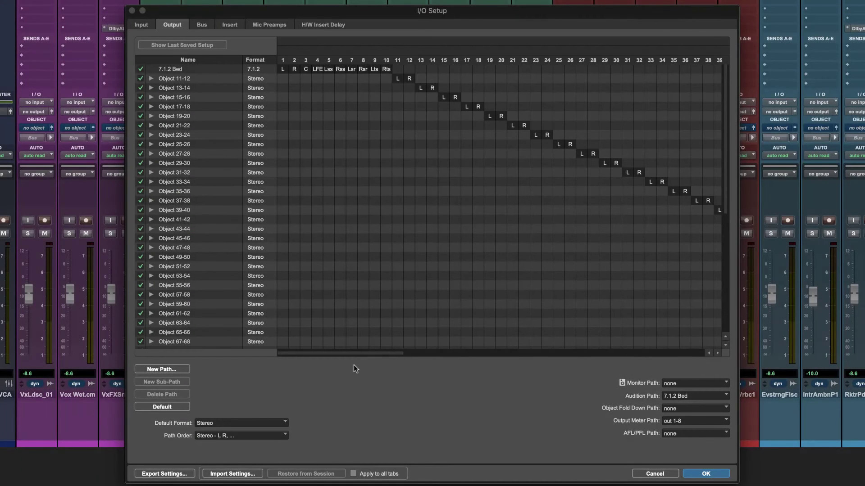
{"action": "left_click_drag", "start_coordinate": [358, 353], "coordinate": [327, 353]}
{"action": "left_click", "coordinate": [203, 25]}
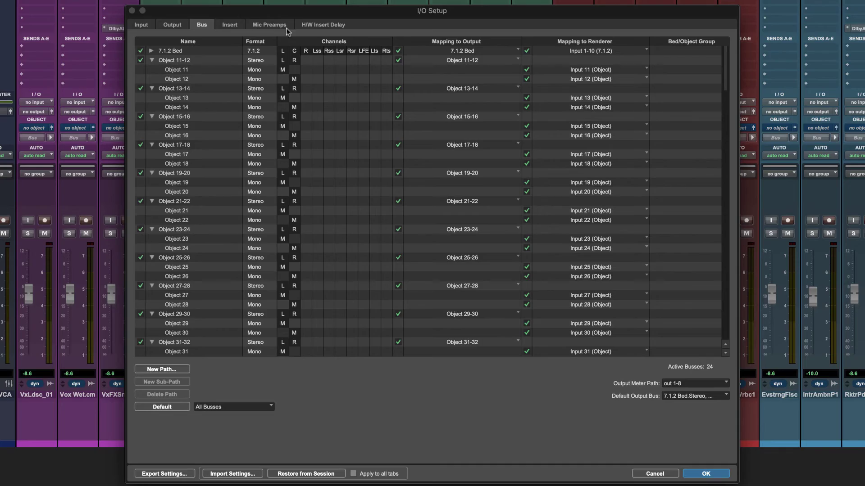
{"action": "scroll", "coordinate": [726, 85], "scroll_direction": "down", "scroll_amount": 10}
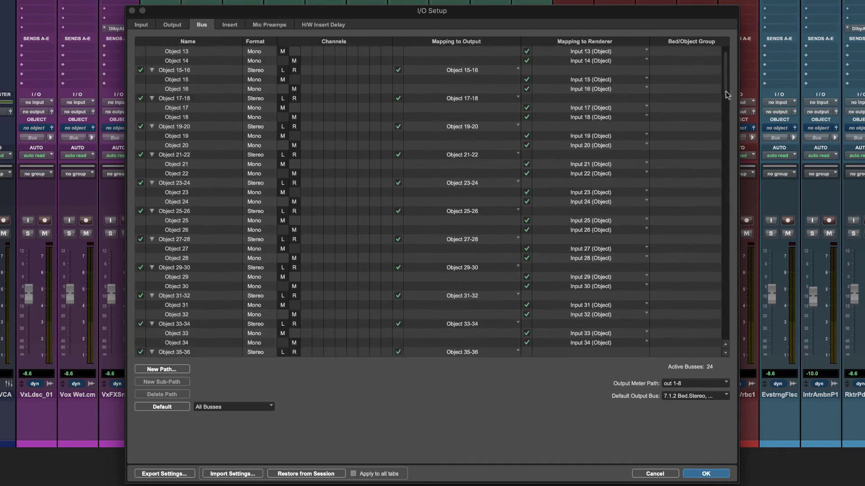